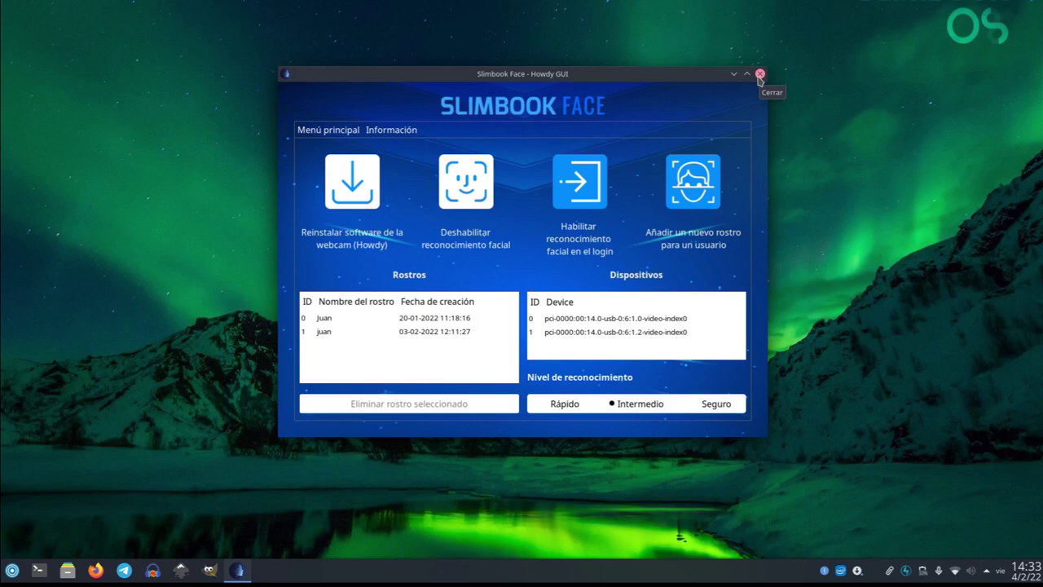
- Close Slimbook Face and open the advanced mode of Slimbook Battery
{"action": "left_click", "coordinate": [759, 74]}
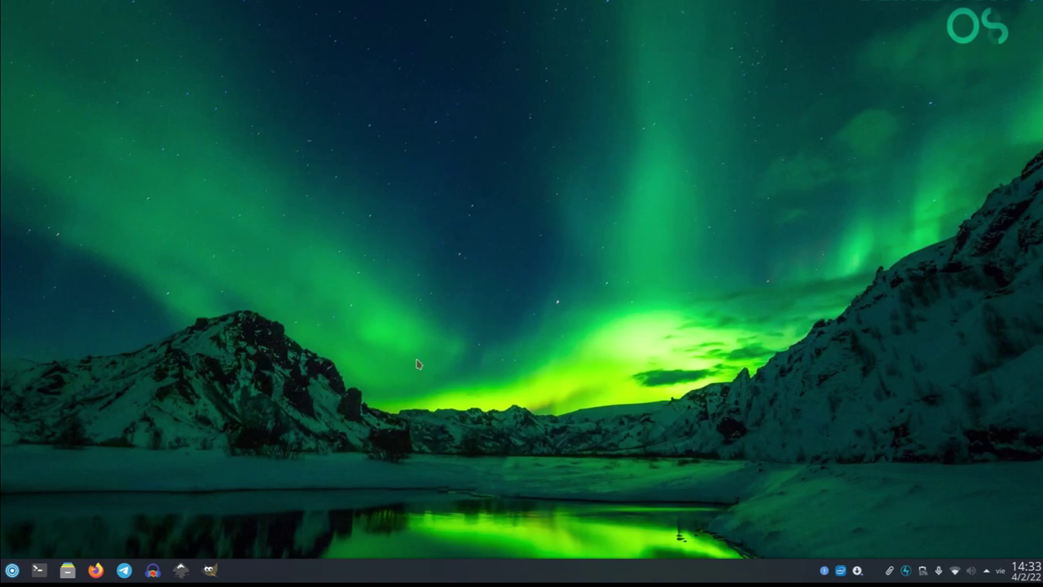
{"action": "left_click", "coordinate": [12, 569]}
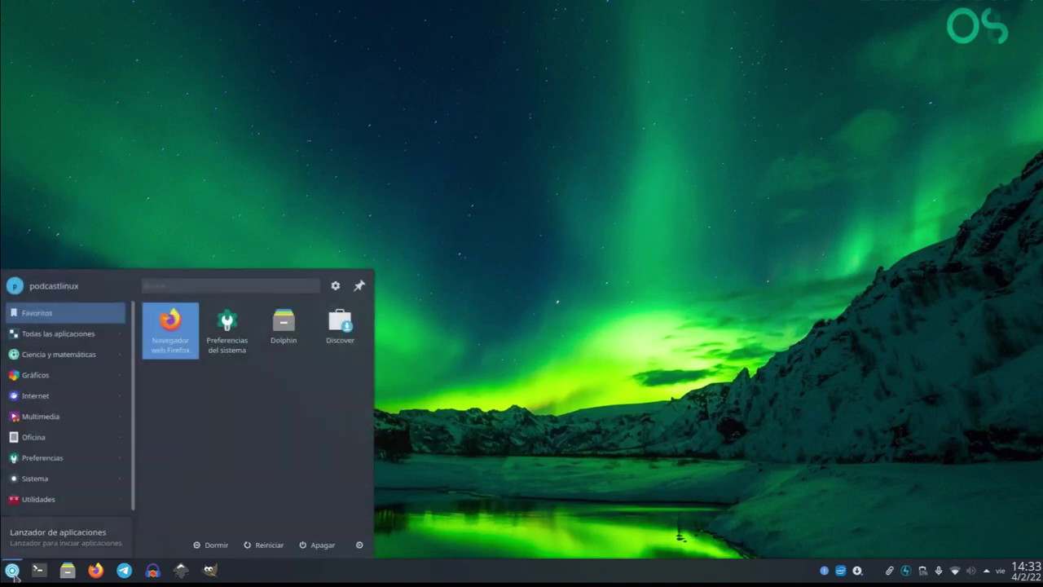
{"action": "right_click", "coordinate": [907, 572]}
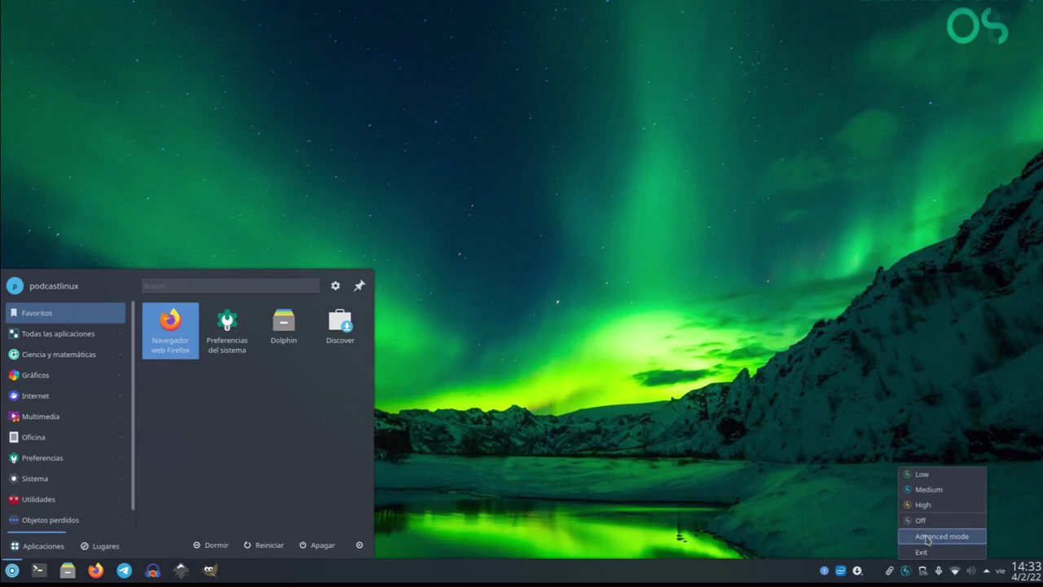
{"action": "left_click", "coordinate": [928, 537]}
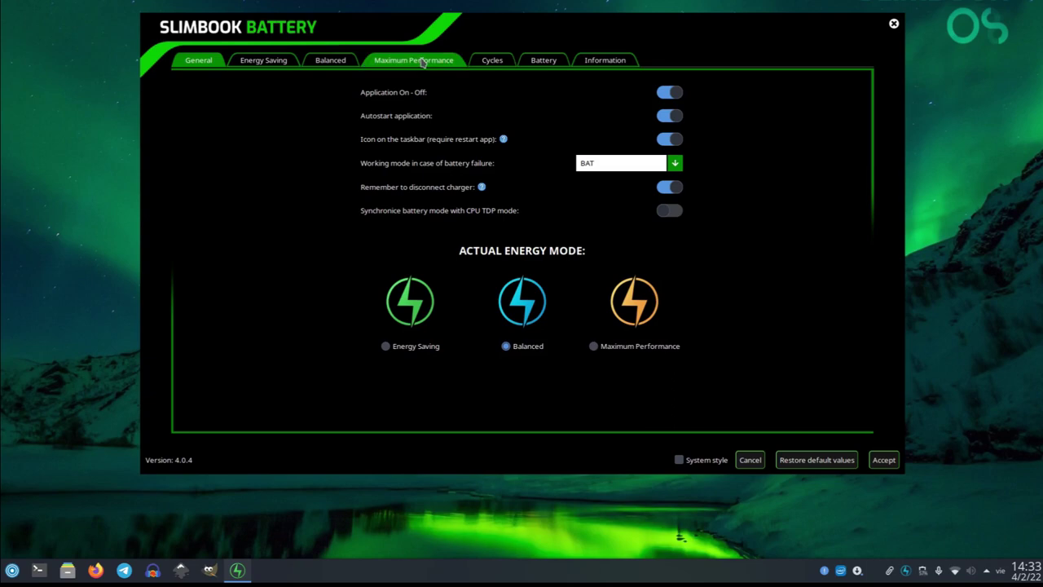
- Review the cycle alert settings, battery details and application information in Slimbook Battery, and accept to close it
{"action": "left_click", "coordinate": [501, 63]}
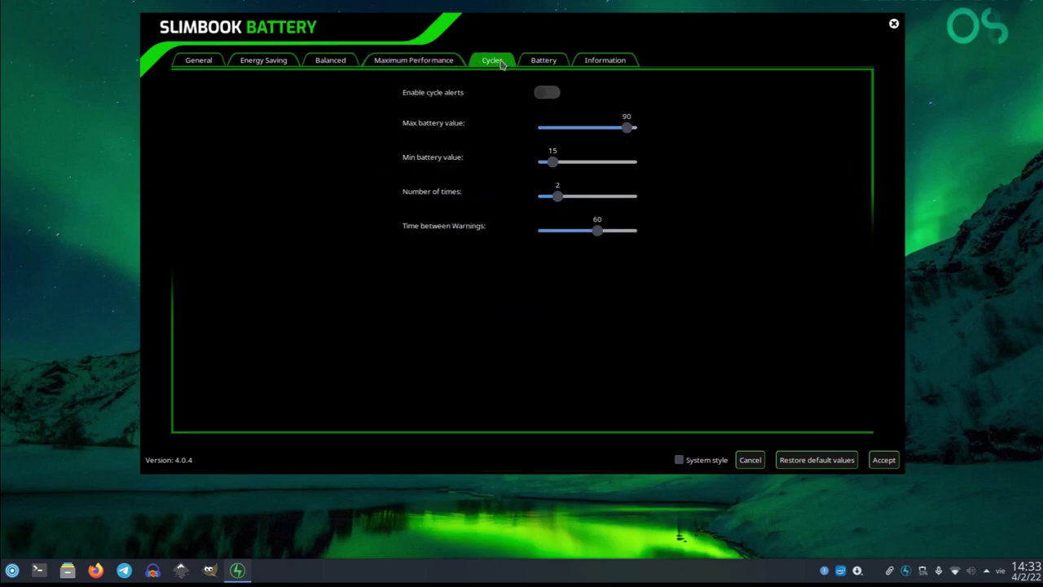
{"action": "left_click", "coordinate": [536, 62]}
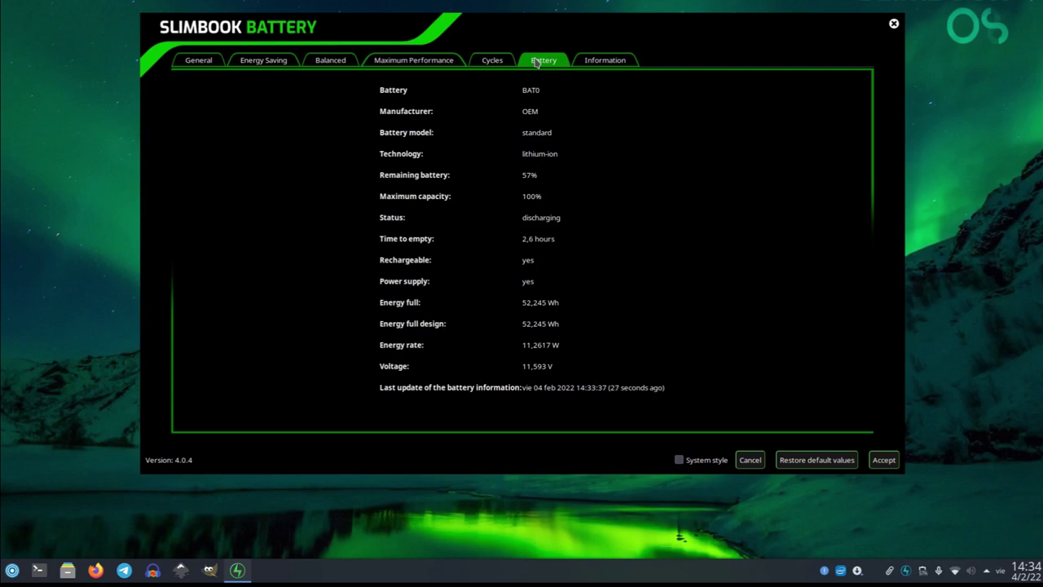
{"action": "left_click", "coordinate": [600, 62]}
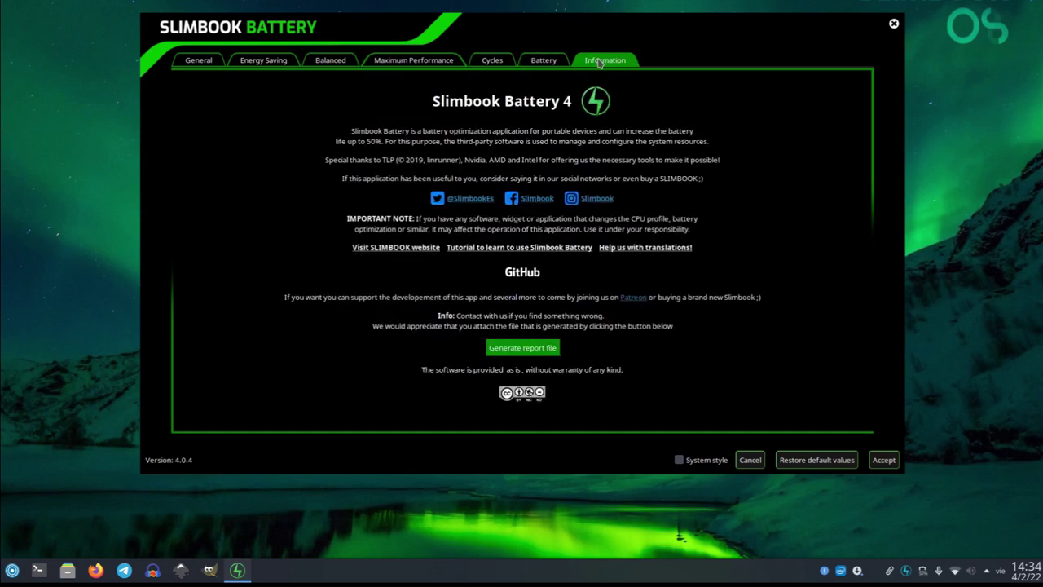
{"action": "left_click", "coordinate": [881, 461]}
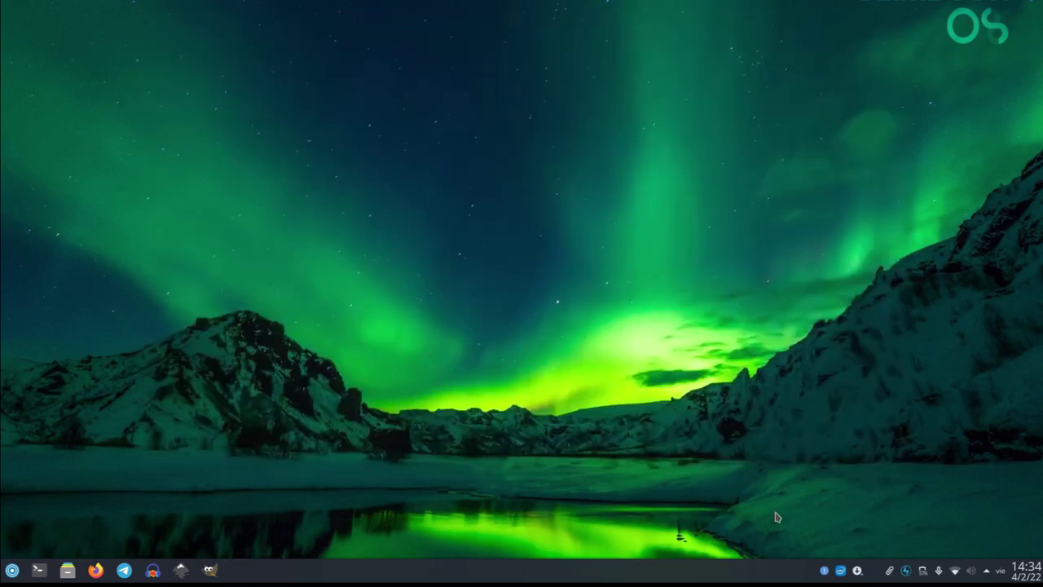
- Open the Slimbook Intel Controller preferences to view the CPU modes, and close them without changing anything
{"action": "left_click", "coordinate": [843, 574]}
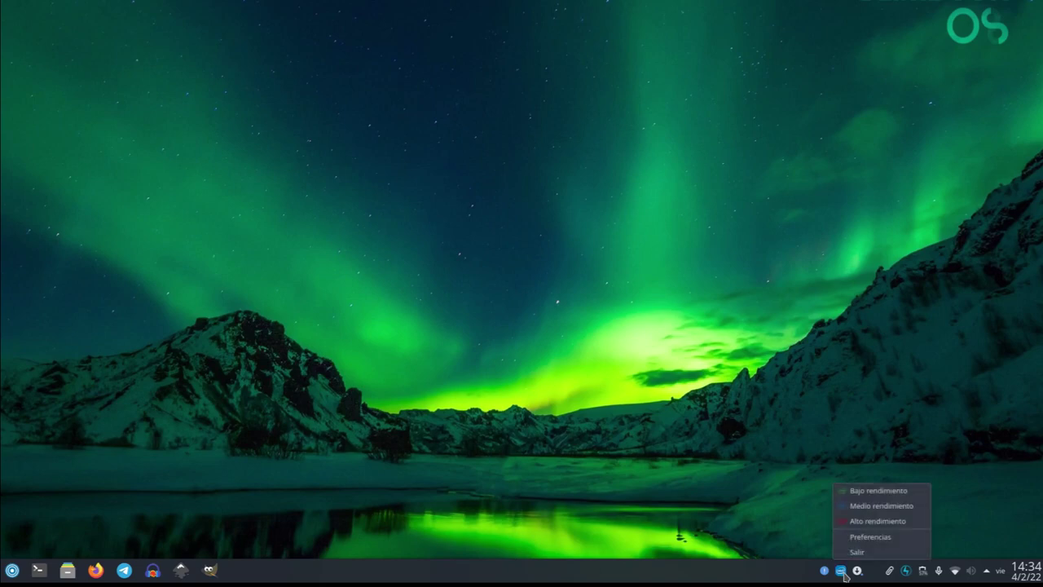
{"action": "left_click", "coordinate": [868, 538]}
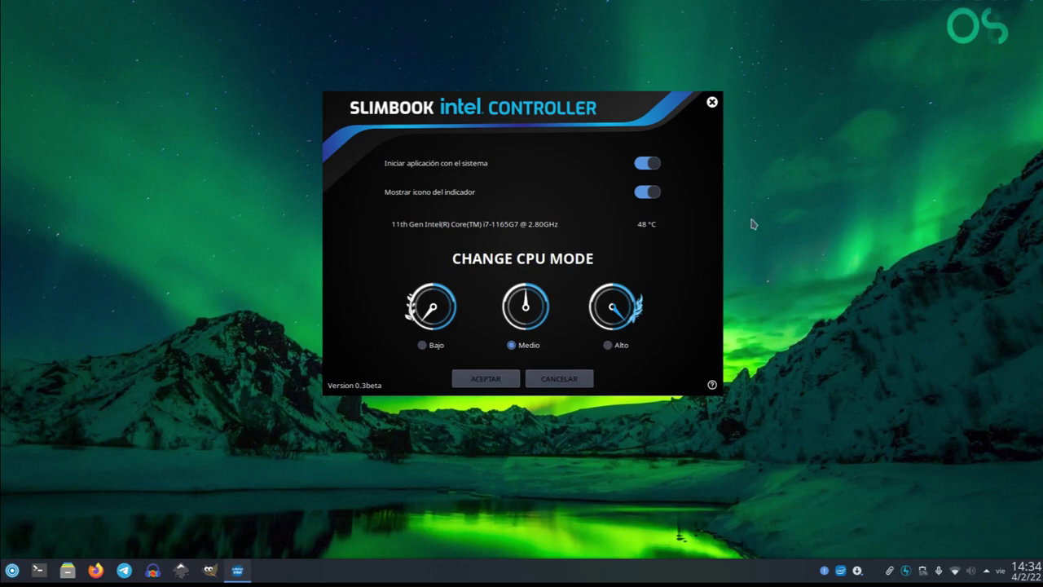
{"action": "left_click", "coordinate": [712, 103]}
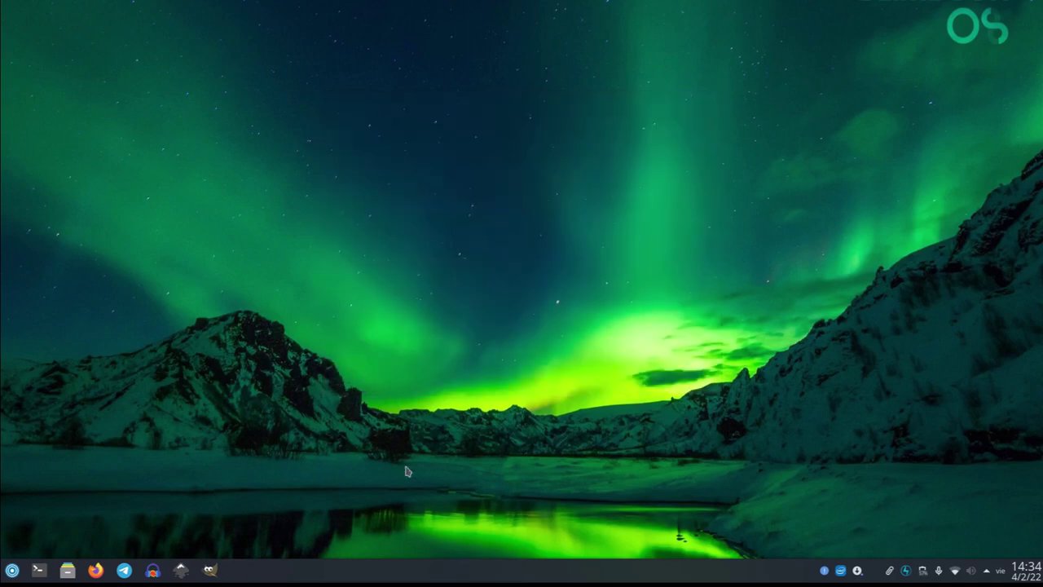
- Open Slimbook Gestures to view the touchpad gesture assignments, accept them as listed and dismiss the window
{"action": "left_click", "coordinate": [12, 571]}
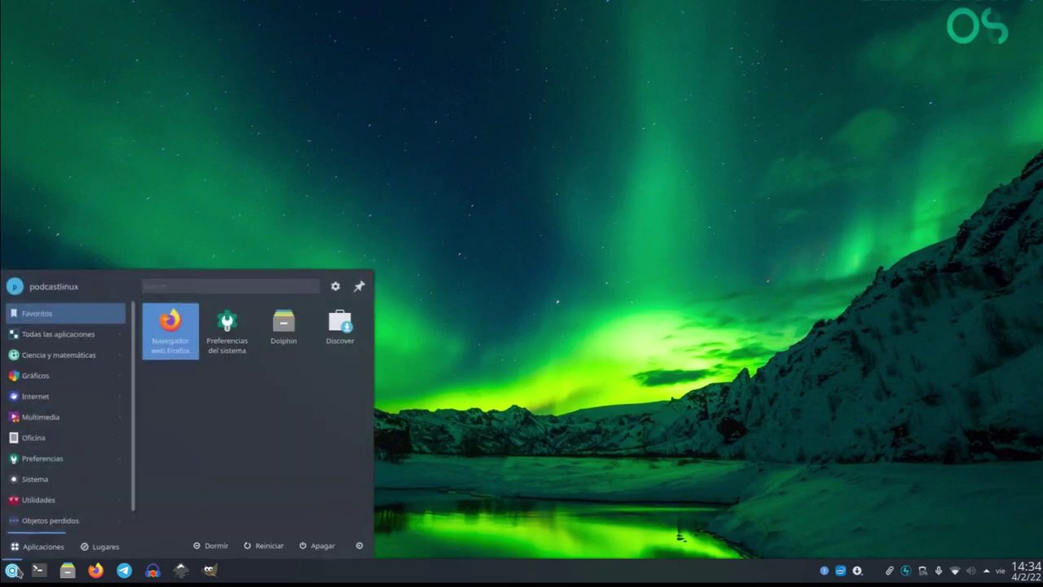
{"action": "mouse_move", "coordinate": [74, 504]}
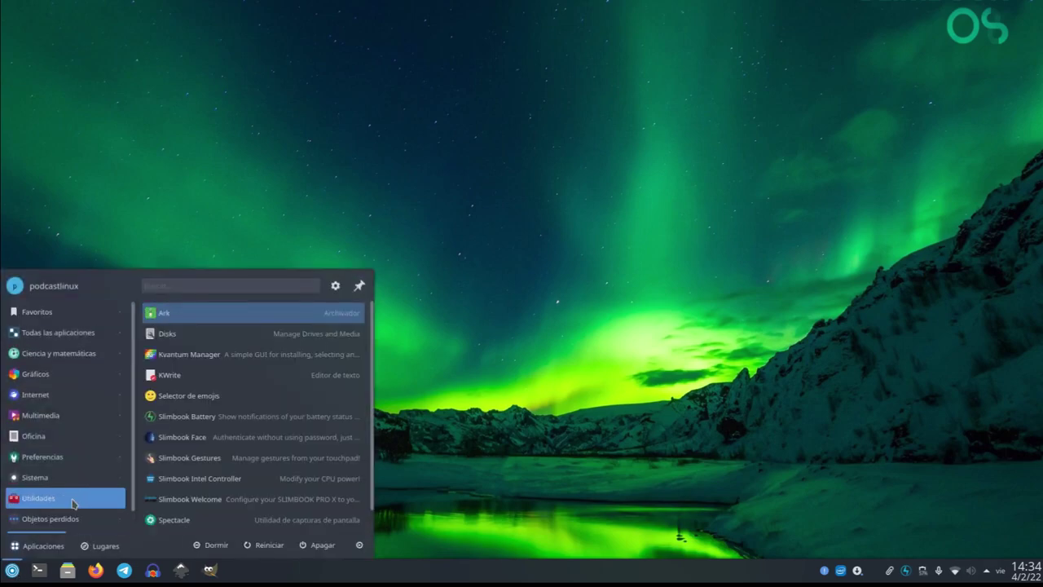
{"action": "left_click", "coordinate": [231, 477]}
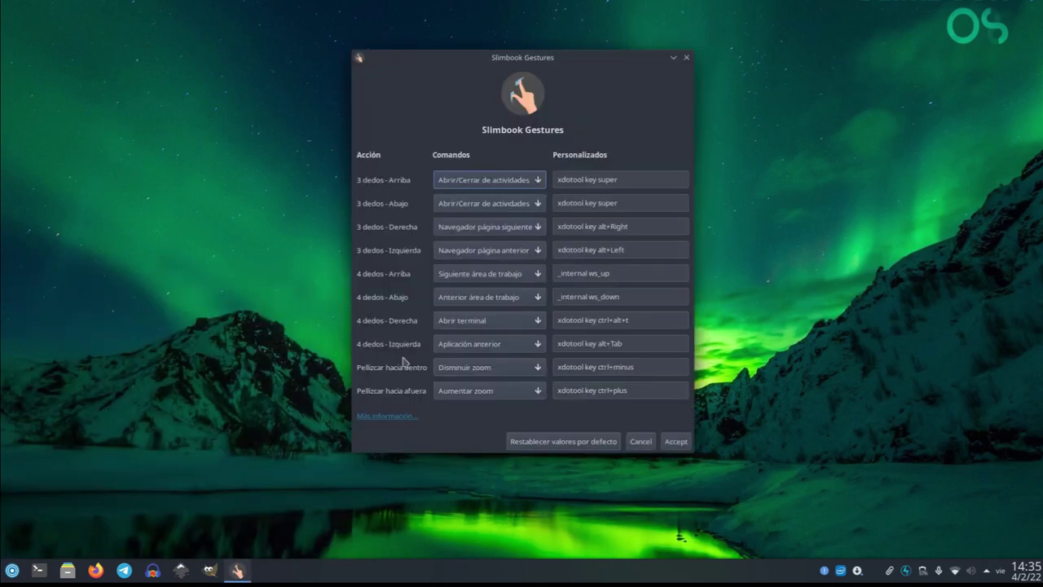
{"action": "left_click", "coordinate": [676, 441]}
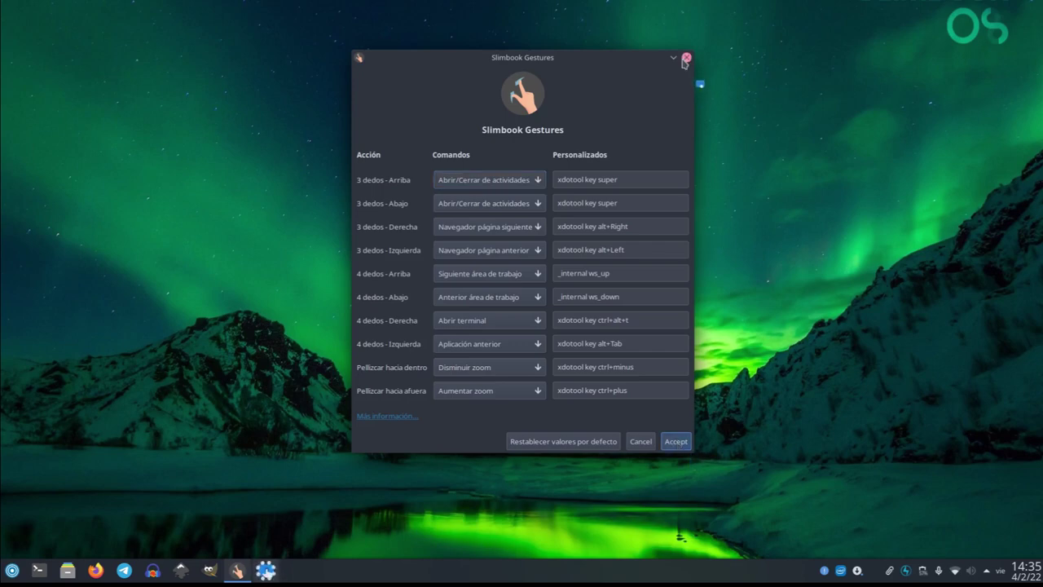
{"action": "left_click", "coordinate": [641, 442]}
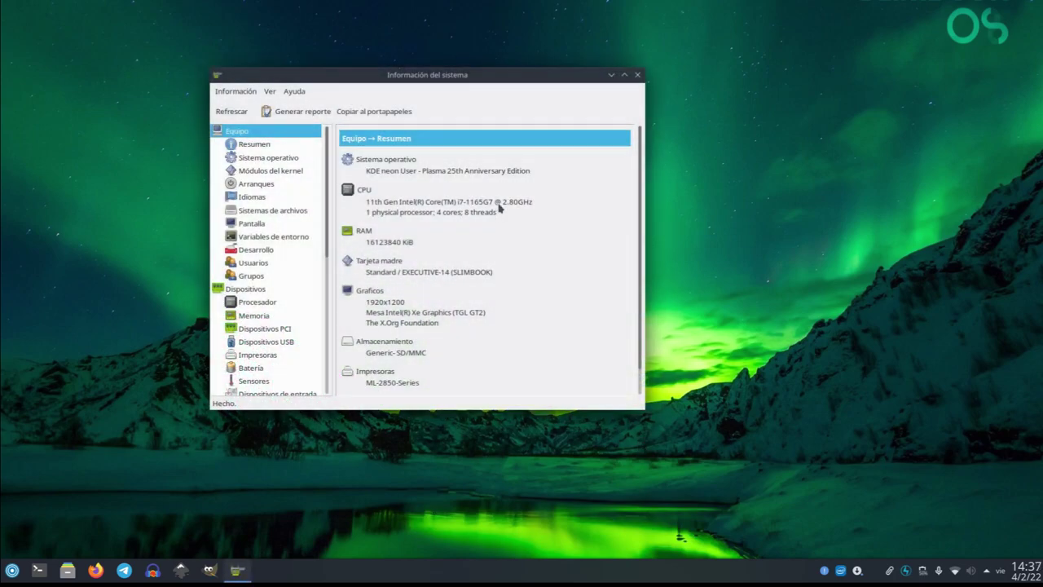
- Examine the computer summary and the operating system details in the system information
{"action": "left_click", "coordinate": [257, 145]}
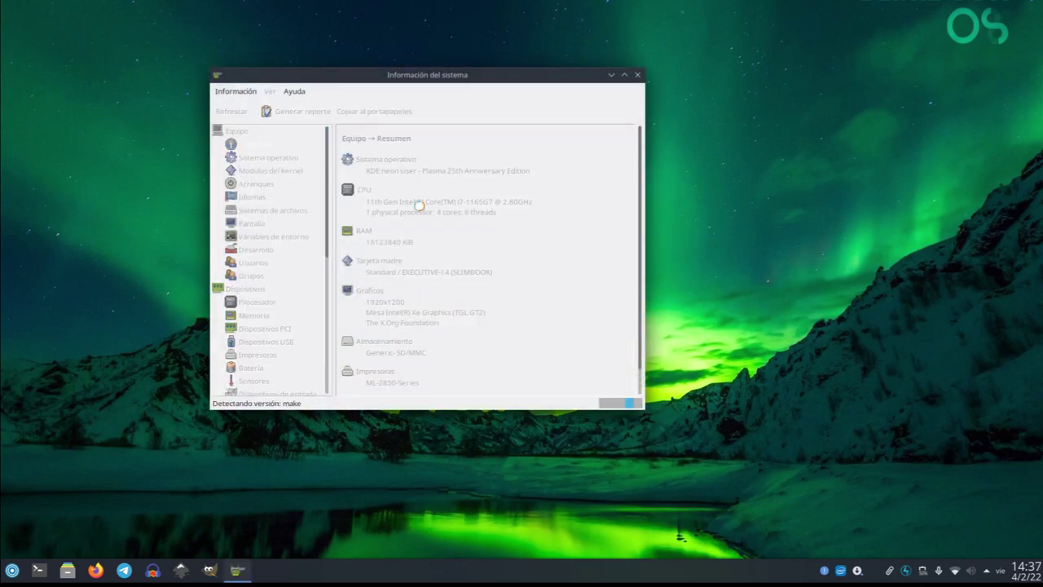
{"action": "scroll", "coordinate": [478, 246], "scroll_direction": "down", "scroll_amount": 7}
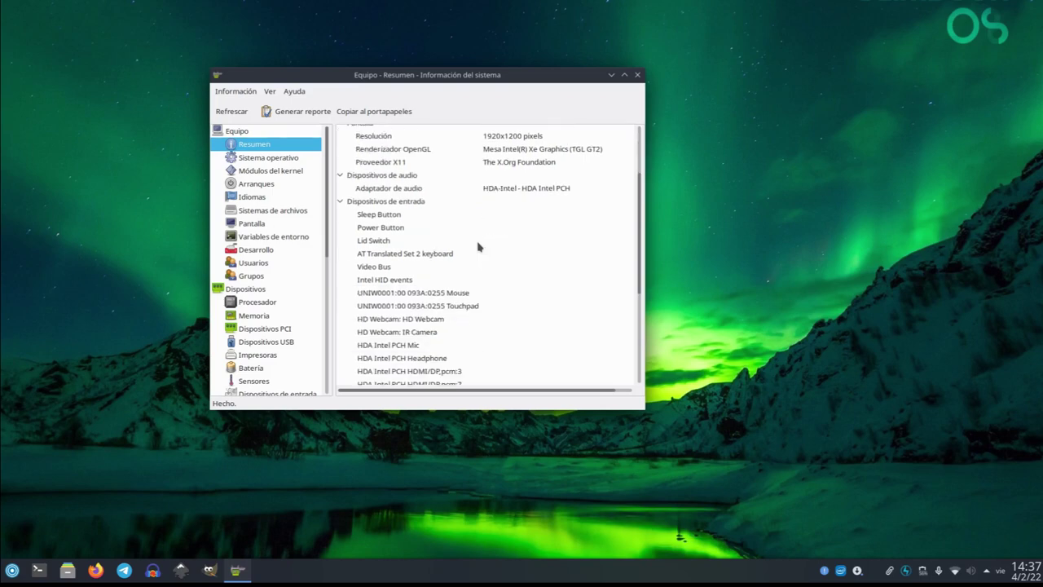
{"action": "left_click", "coordinate": [275, 158]}
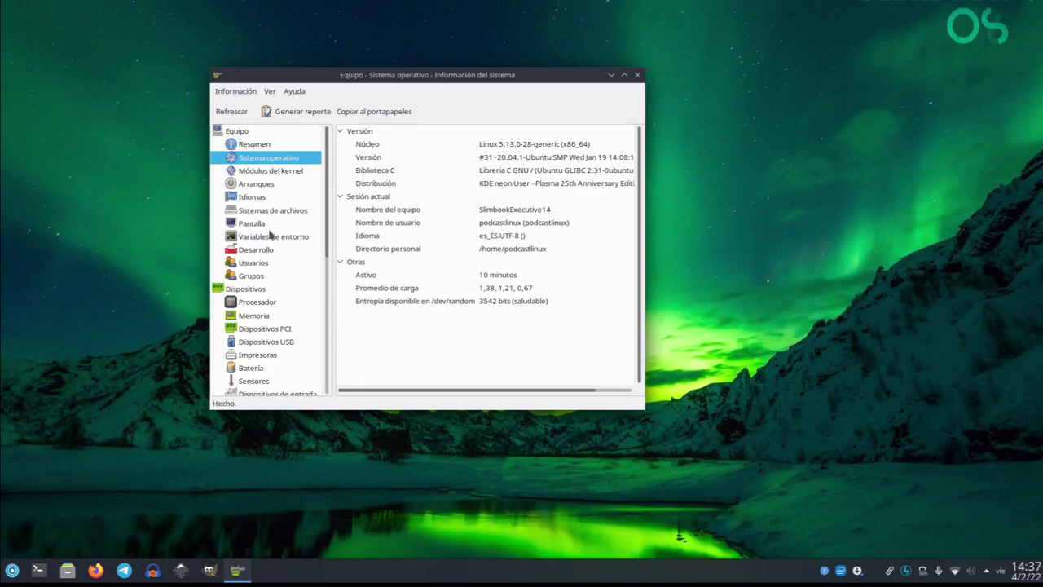
- Examine the processor's package, clock and cache details among the devices
{"action": "left_click", "coordinate": [259, 289]}
{"action": "left_click", "coordinate": [258, 303]}
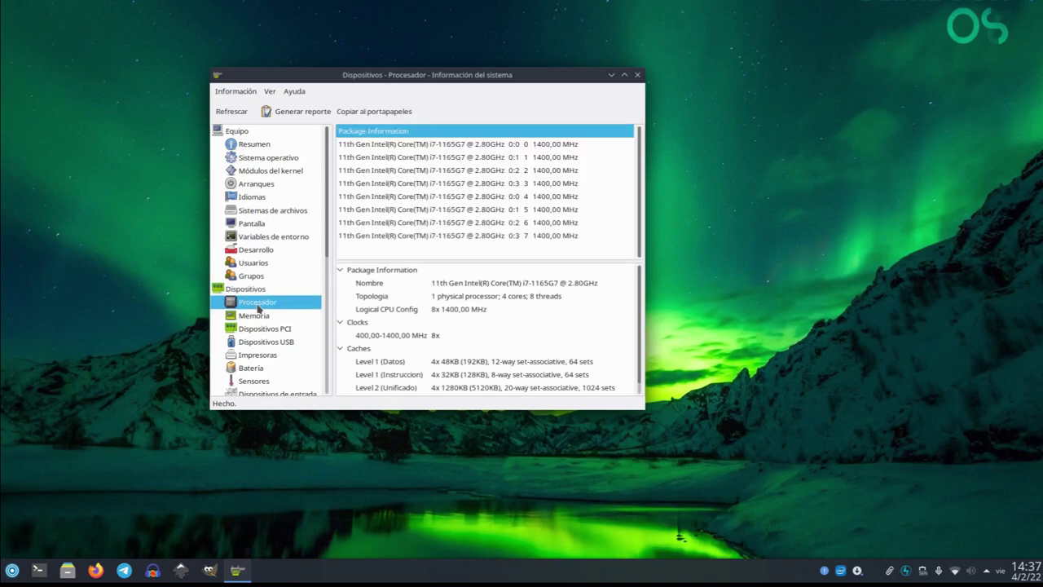
{"action": "scroll", "coordinate": [414, 309], "scroll_direction": "down", "scroll_amount": 1}
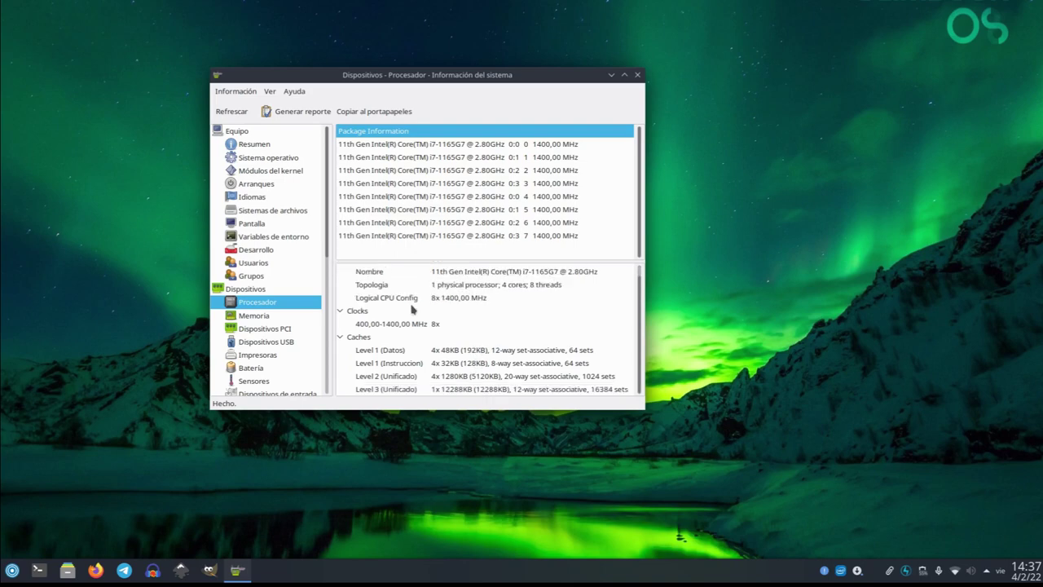
{"action": "scroll", "coordinate": [413, 310], "scroll_direction": "up", "scroll_amount": 1}
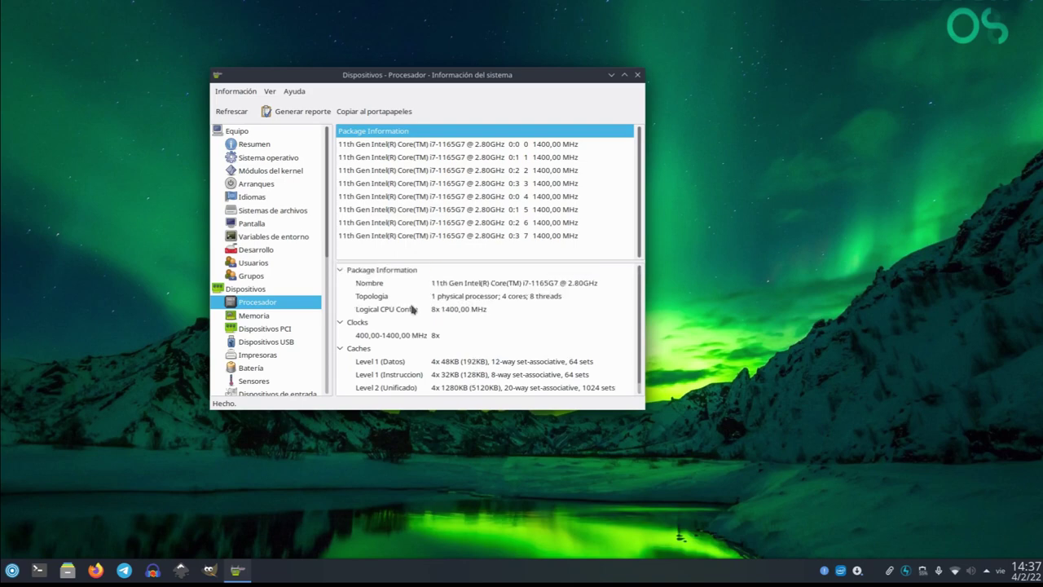
- Examine the full list of memory values among the devices
{"action": "left_click", "coordinate": [269, 318]}
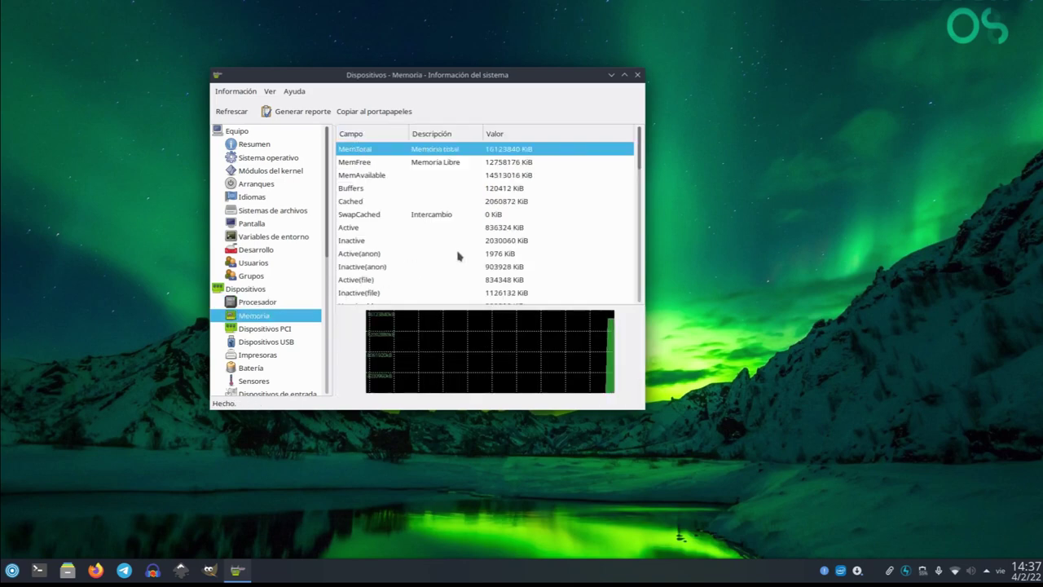
{"action": "scroll", "coordinate": [458, 256], "scroll_direction": "down", "scroll_amount": 3}
{"action": "scroll", "coordinate": [473, 255], "scroll_direction": "down", "scroll_amount": 10}
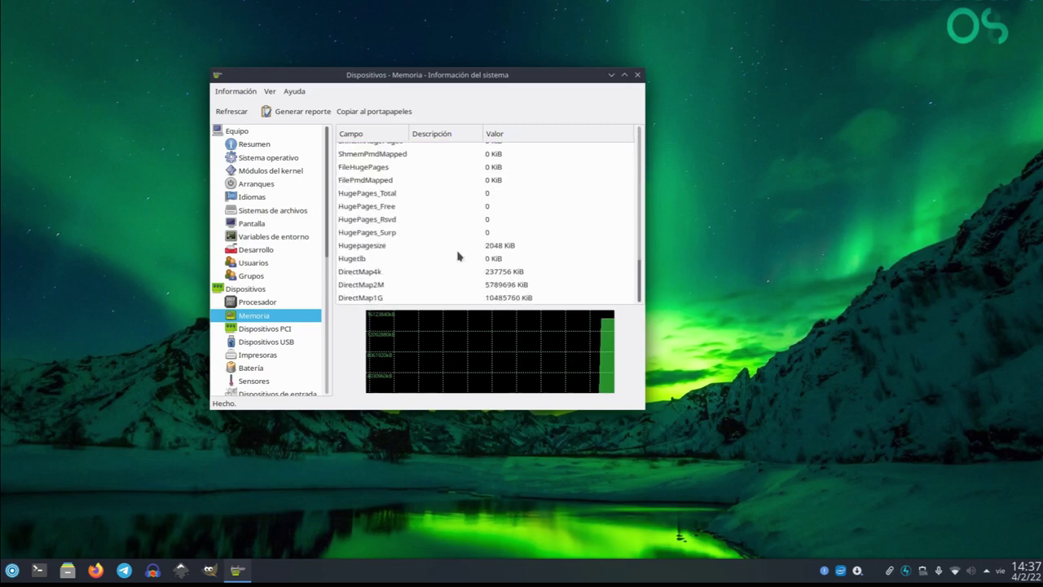
- Check the PCI devices, battery and sensor readings among the devices
{"action": "left_click", "coordinate": [280, 331]}
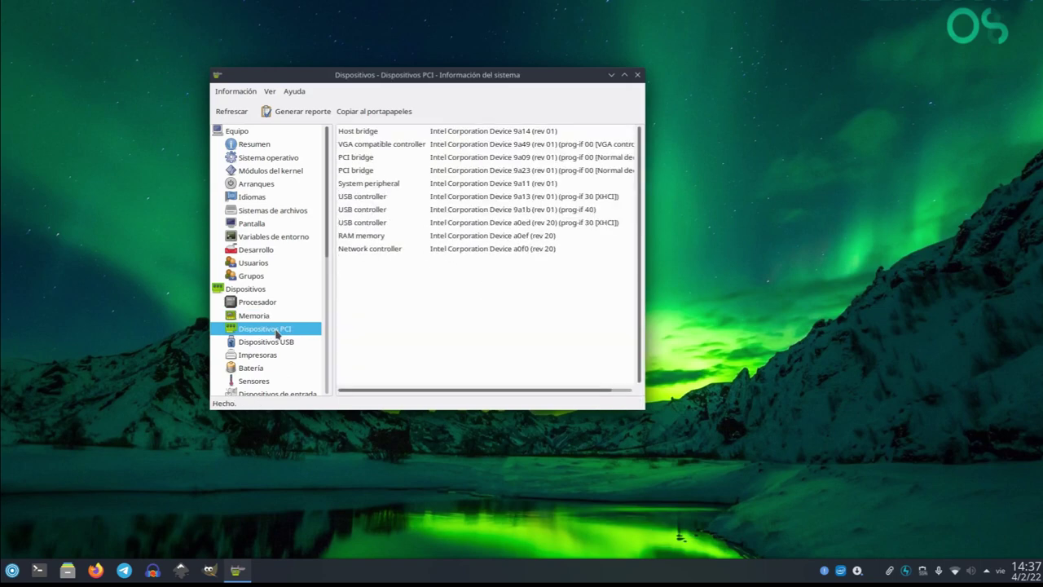
{"action": "left_click", "coordinate": [252, 373]}
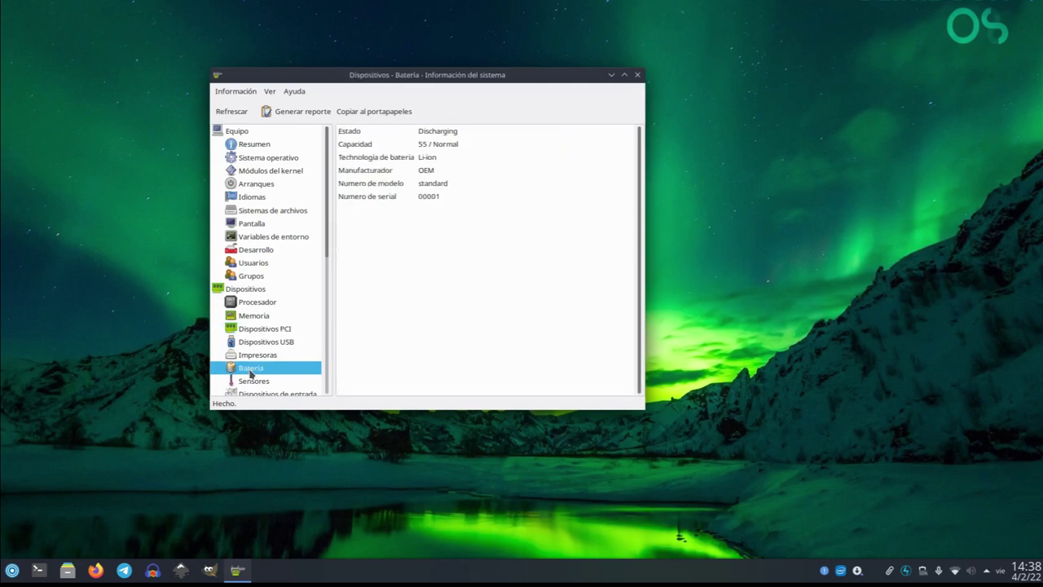
{"action": "left_click", "coordinate": [265, 384]}
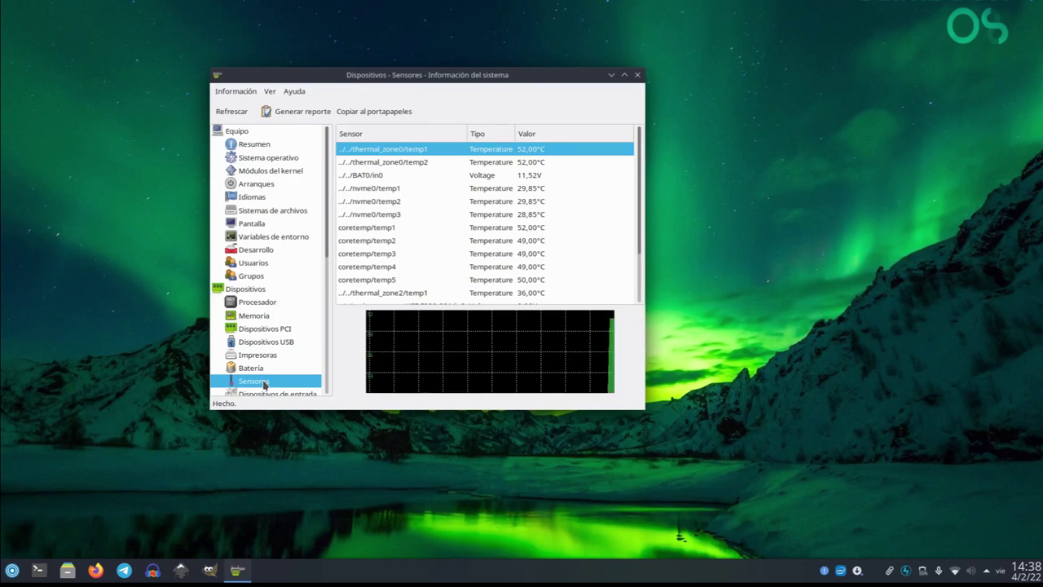
- Run the CPU Blowfish, CPU CryptoHash and CPU Fibonacci benchmarks
{"action": "scroll", "coordinate": [273, 359], "scroll_direction": "down", "scroll_amount": 7}
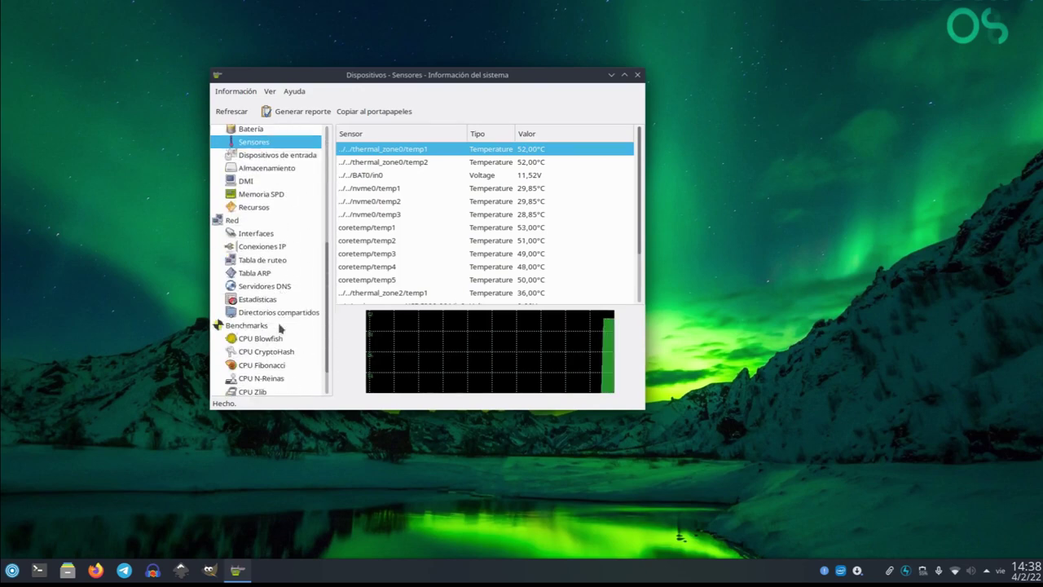
{"action": "left_click", "coordinate": [256, 282]}
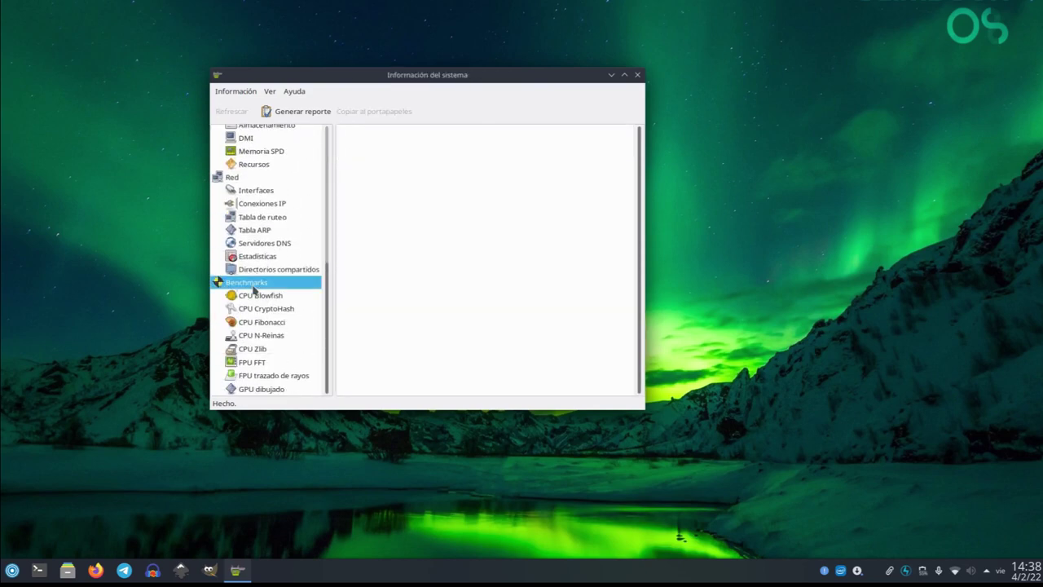
{"action": "left_click", "coordinate": [261, 295]}
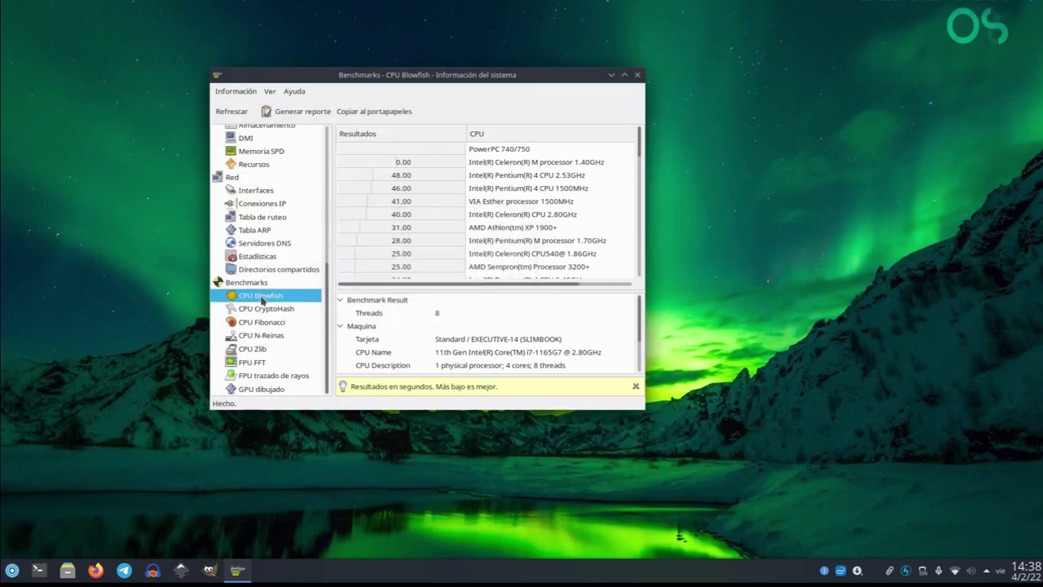
{"action": "left_click", "coordinate": [269, 310]}
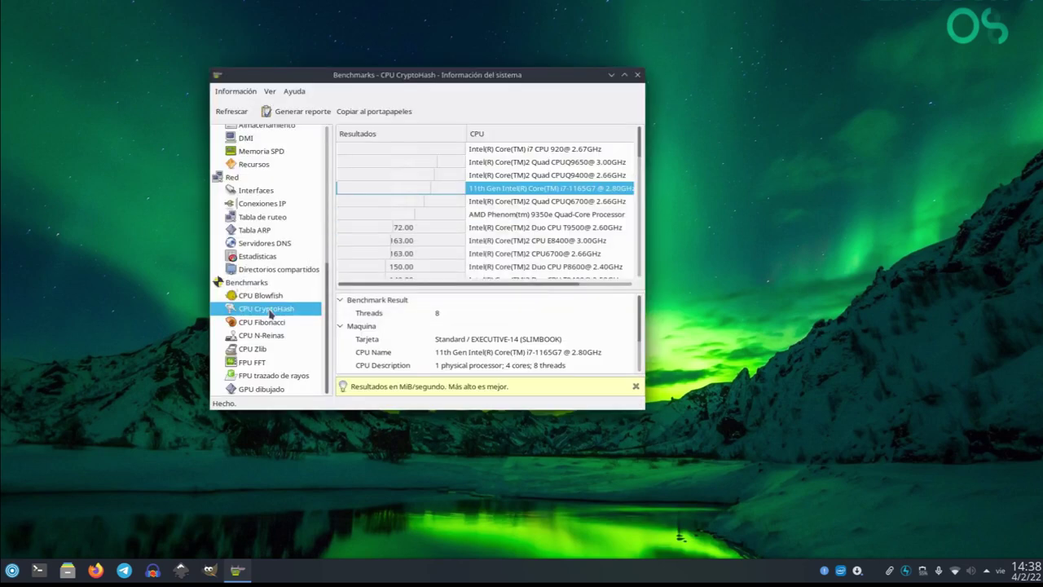
{"action": "left_click", "coordinate": [273, 323]}
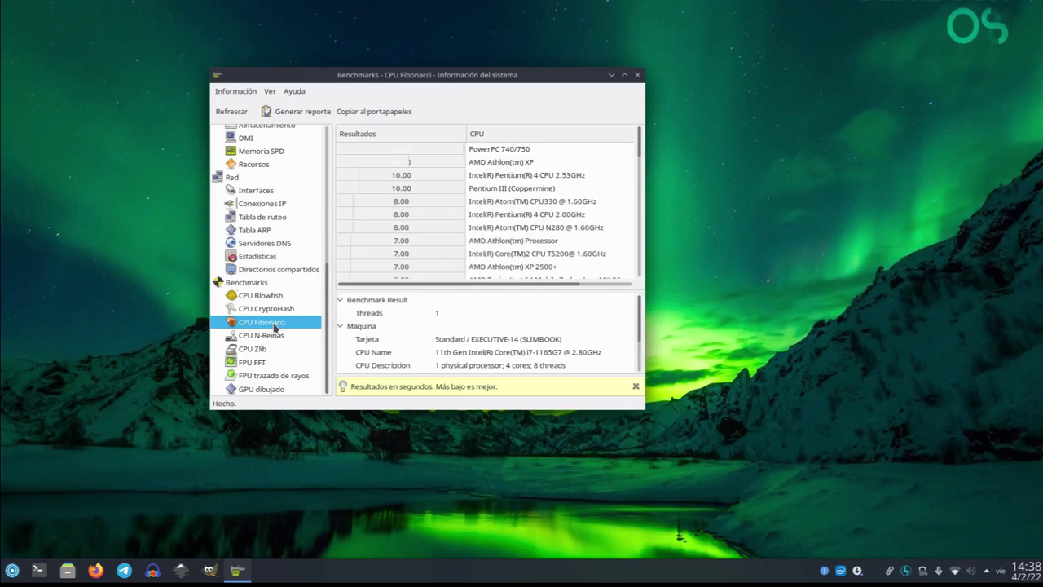
- Run the remaining benchmarks from CPU N-Reinas through GPU dibujado, and close the system information window
{"action": "left_click", "coordinate": [273, 333]}
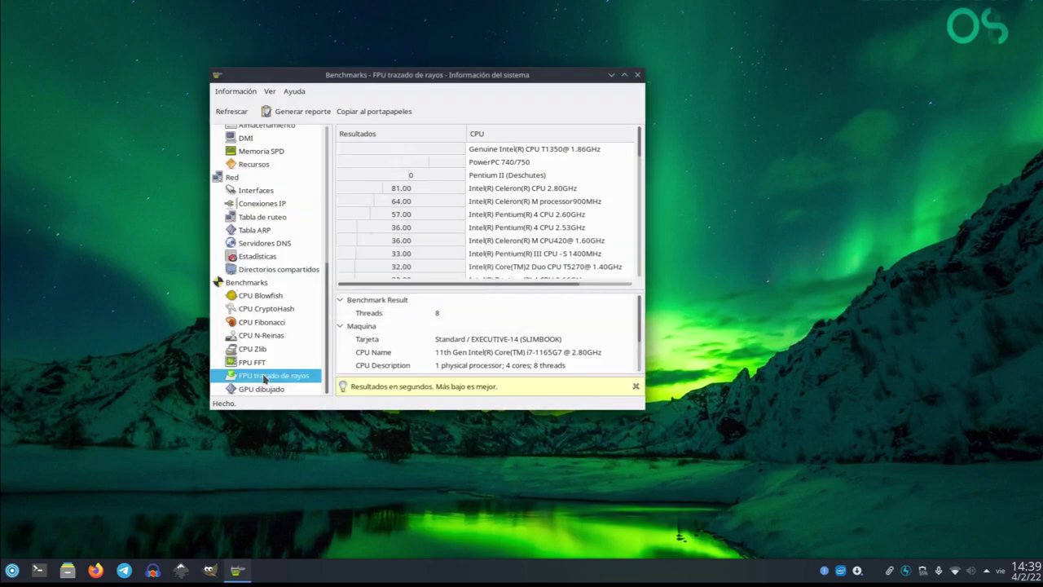
{"action": "left_click", "coordinate": [261, 389]}
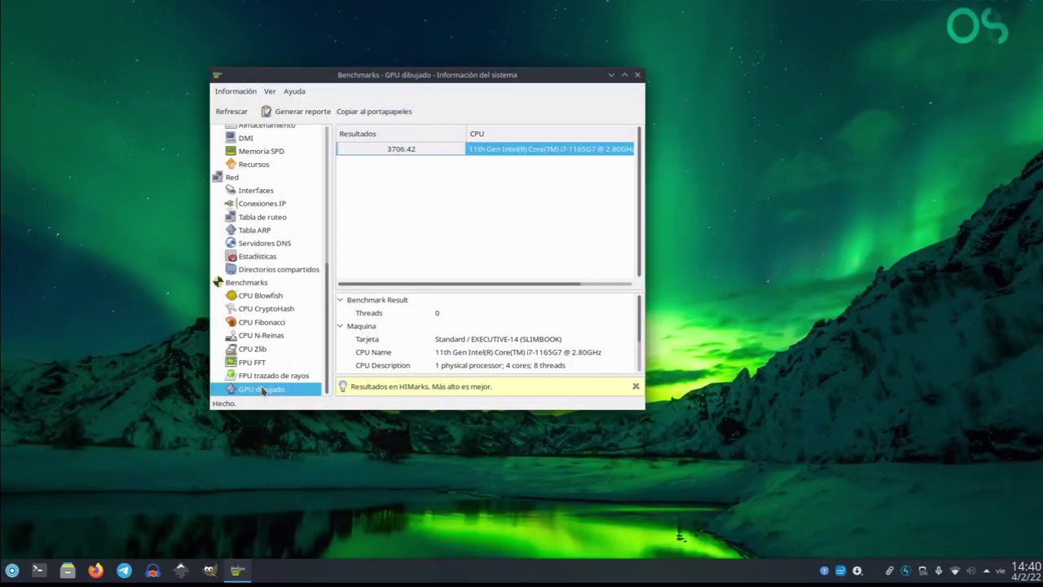
{"action": "left_click", "coordinate": [637, 74]}
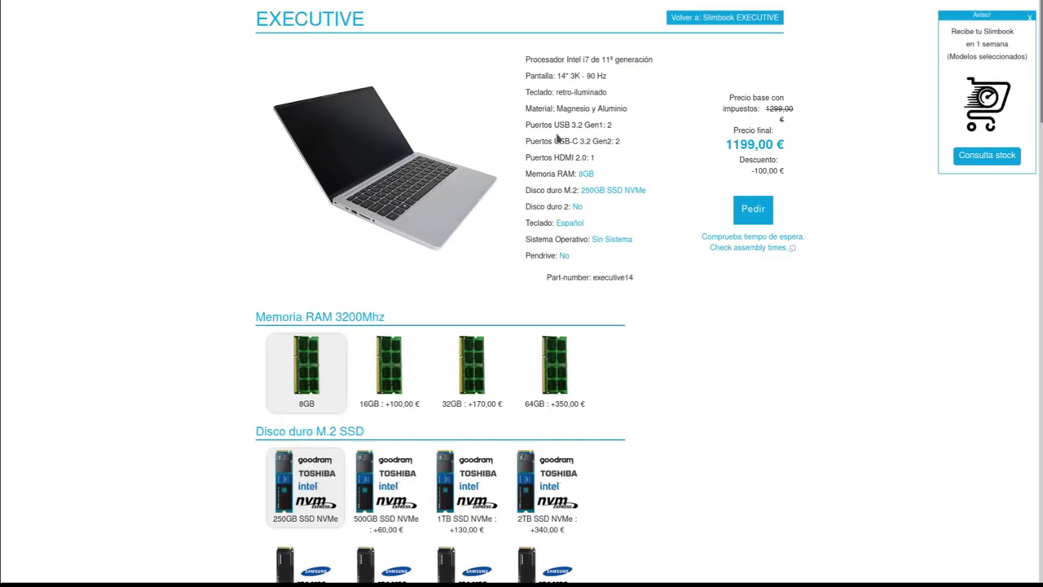
- Configure the Executive laptop with 16GB of RAM and the 250GB Samsung NVMe as its main M.2 drive
{"action": "left_click", "coordinate": [381, 384]}
{"action": "scroll", "coordinate": [161, 425], "scroll_direction": "down", "scroll_amount": 3}
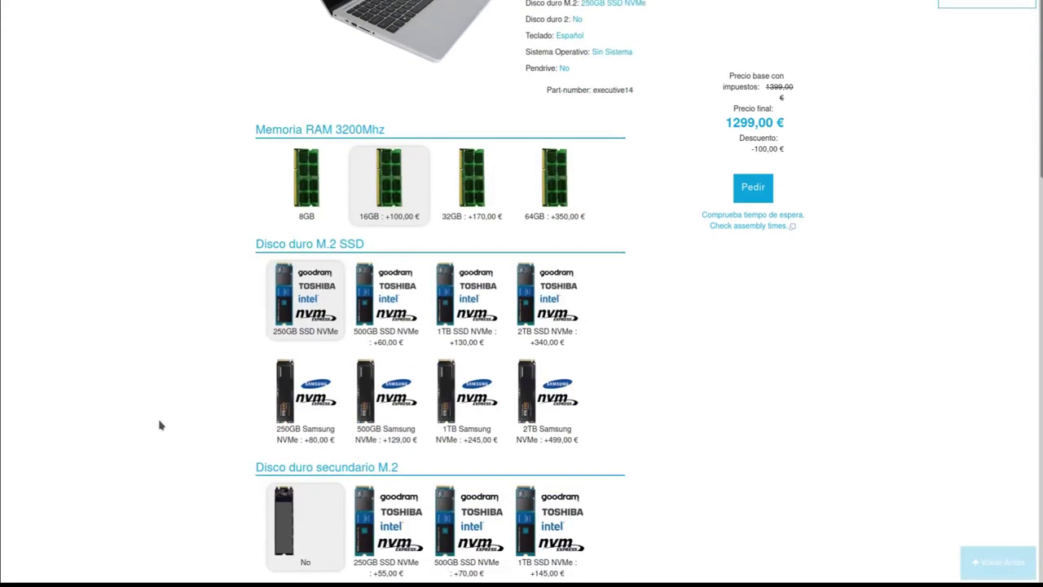
{"action": "scroll", "coordinate": [161, 425], "scroll_direction": "down", "scroll_amount": 2}
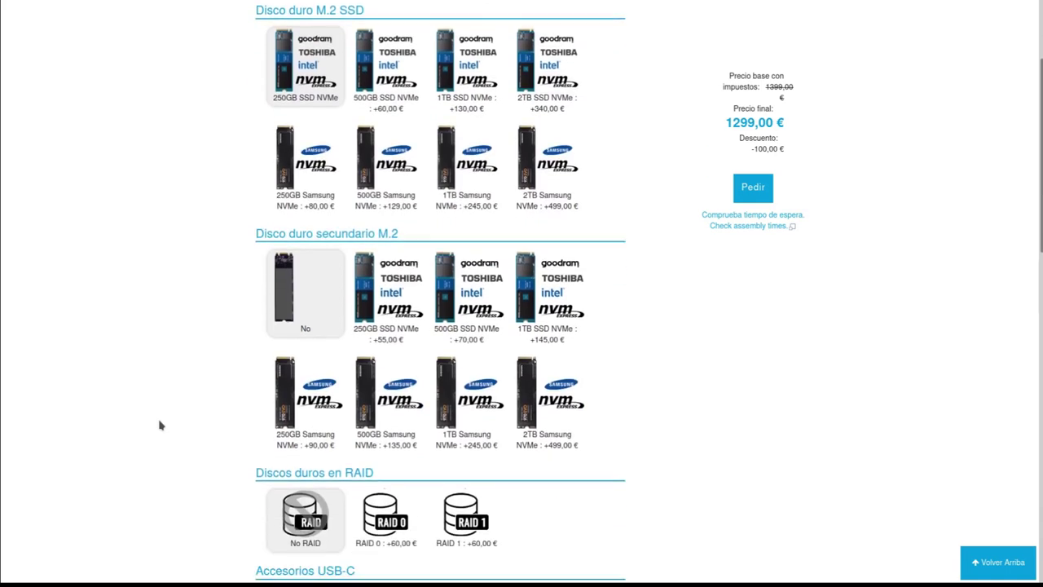
{"action": "scroll", "coordinate": [160, 424], "scroll_direction": "up", "scroll_amount": 1}
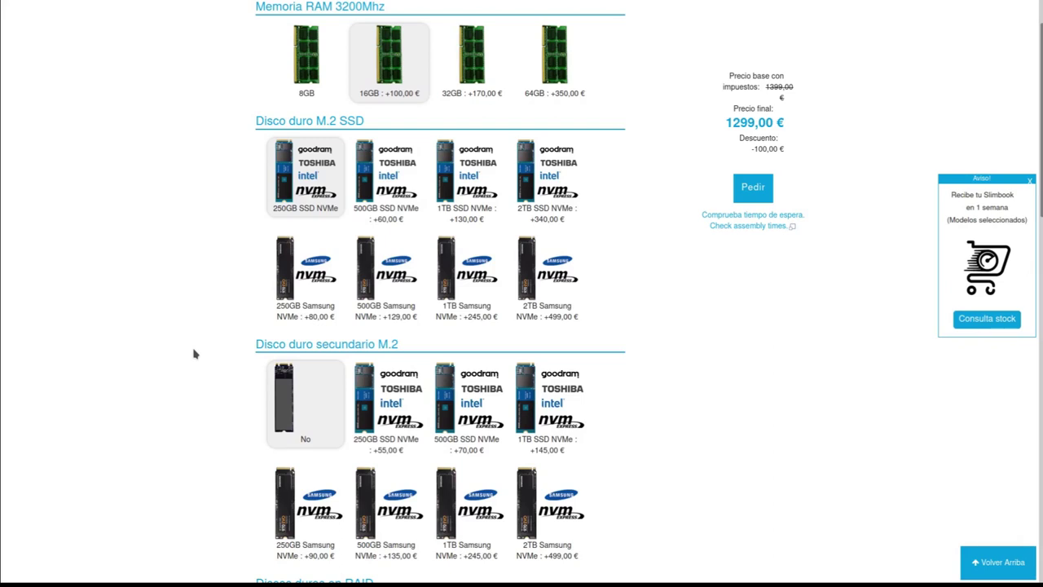
{"action": "left_click", "coordinate": [285, 291]}
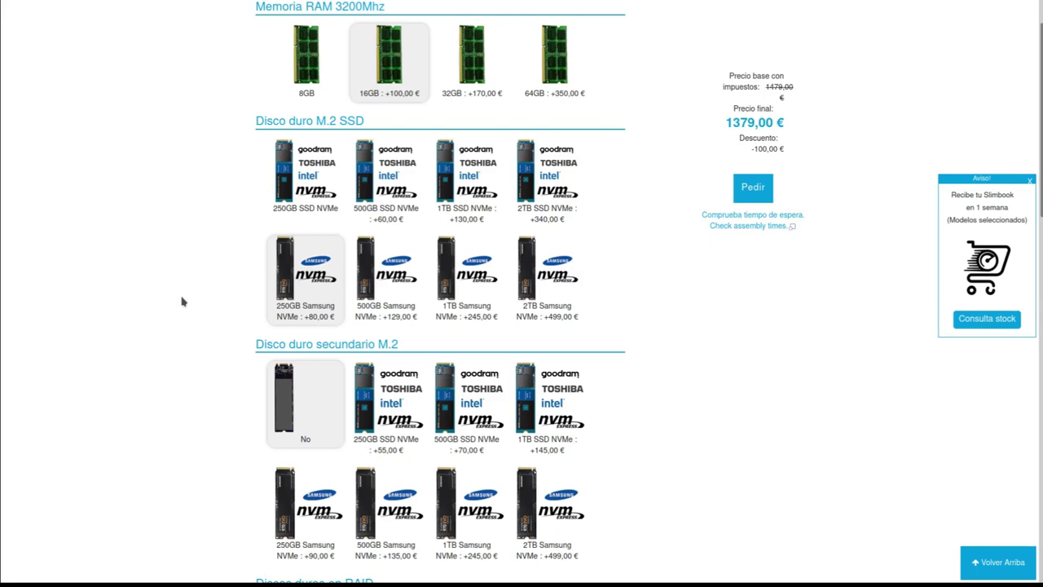
- Add the RJ45 + 2 USB + HDMI 4K adapter as the USB-C accessory
{"action": "scroll", "coordinate": [183, 302], "scroll_direction": "down", "scroll_amount": 4}
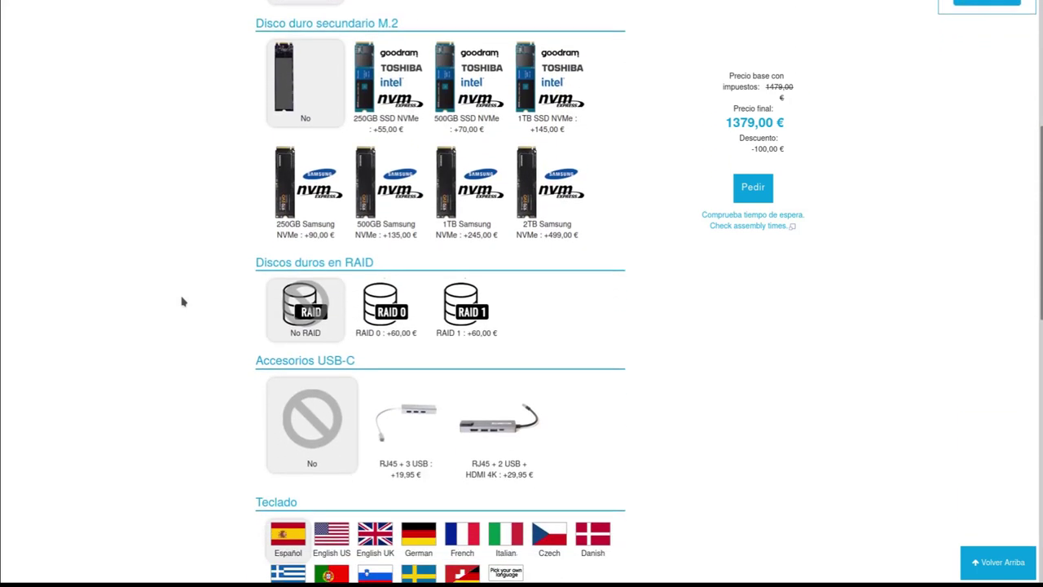
{"action": "scroll", "coordinate": [183, 301], "scroll_direction": "down", "scroll_amount": 2}
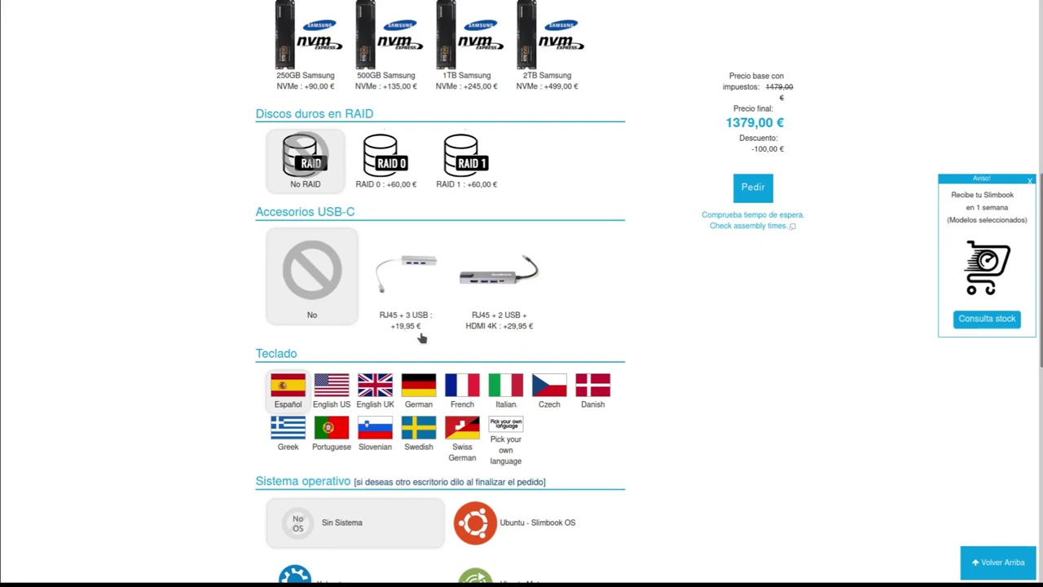
{"action": "left_click", "coordinate": [498, 282]}
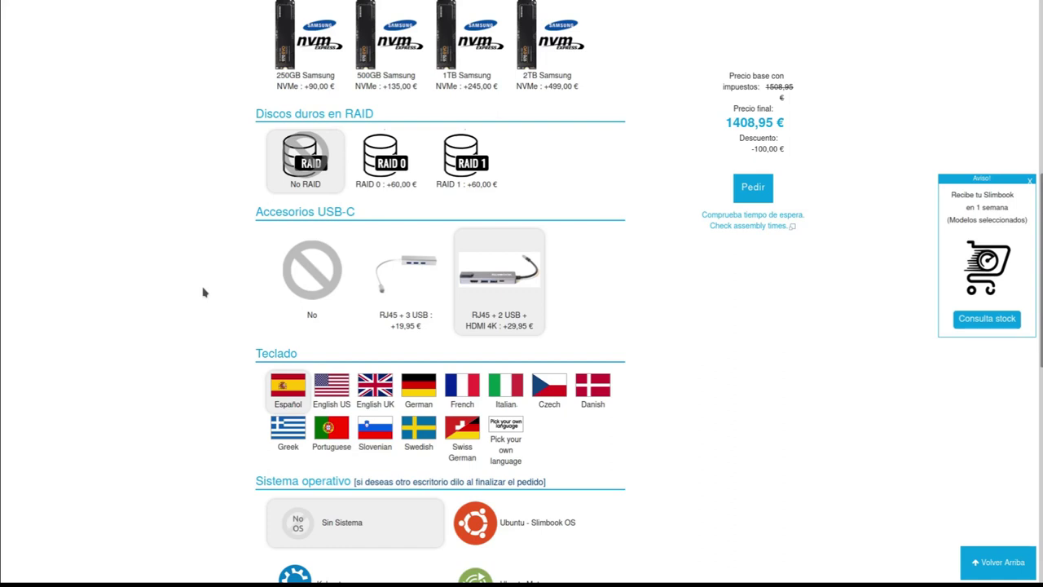
- Review the keyboard language, operating system and Linux pendrive options down to the end of the configuration page
{"action": "scroll", "coordinate": [204, 292], "scroll_direction": "down", "scroll_amount": 5}
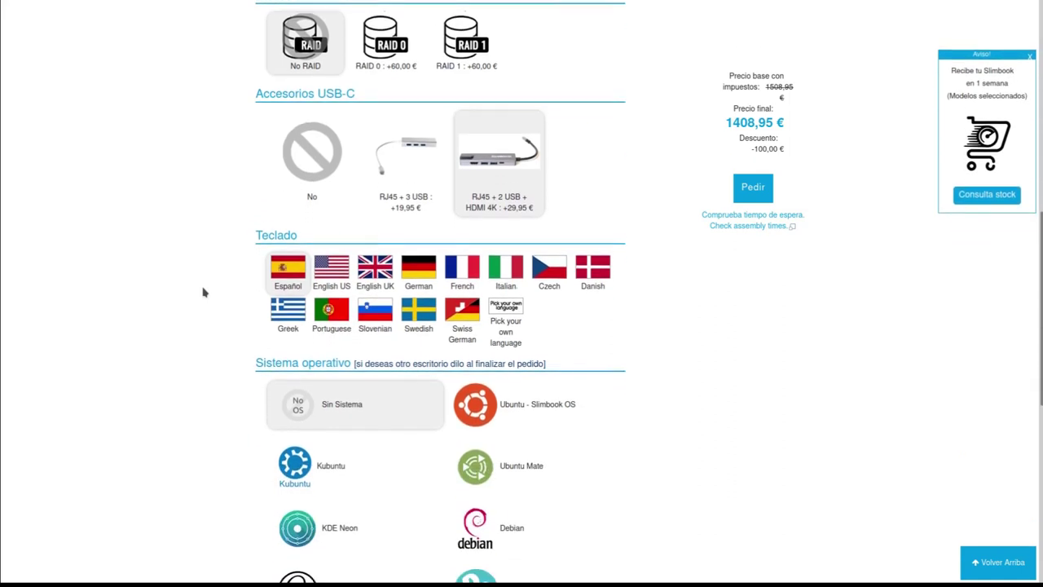
{"action": "scroll", "coordinate": [203, 291], "scroll_direction": "down", "scroll_amount": 5}
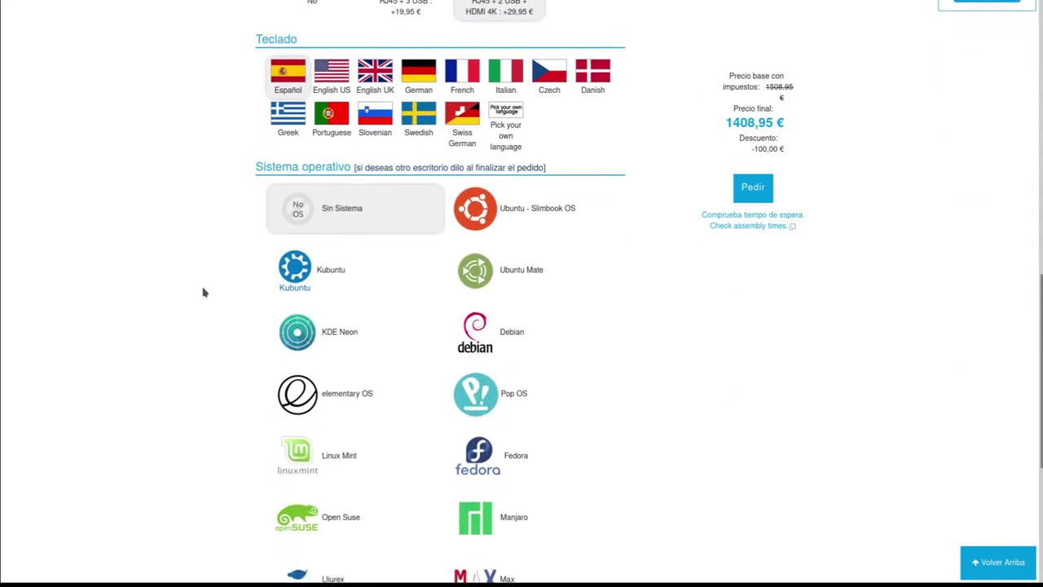
{"action": "scroll", "coordinate": [204, 291], "scroll_direction": "down", "scroll_amount": 4}
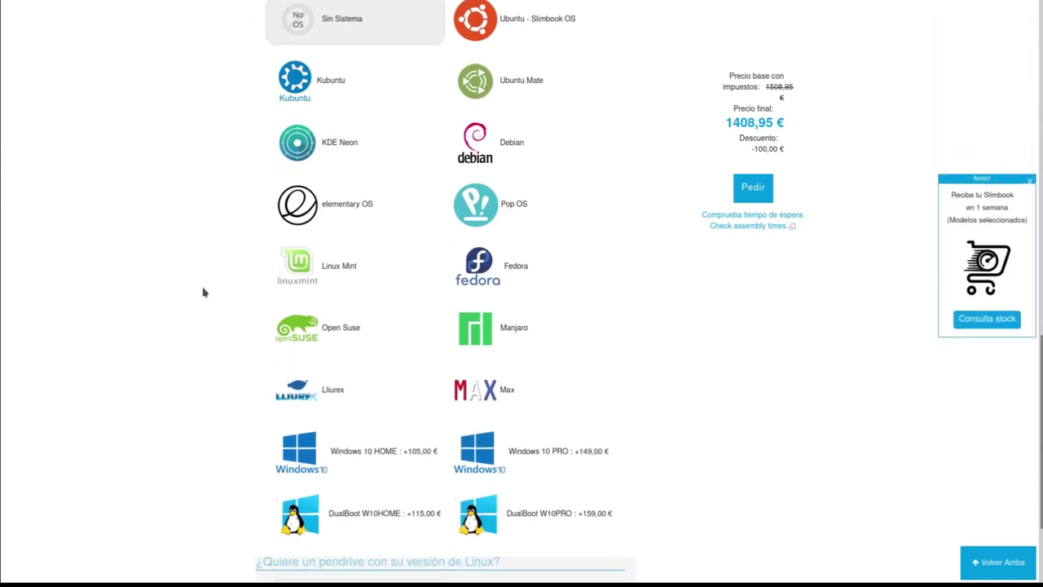
{"action": "scroll", "coordinate": [204, 291], "scroll_direction": "down", "scroll_amount": 5}
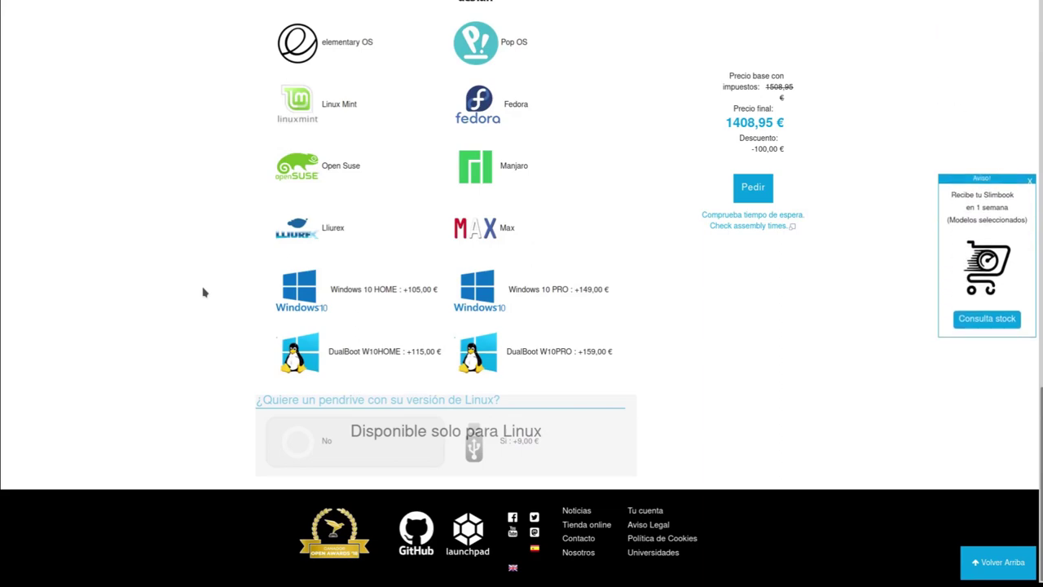
{"action": "scroll", "coordinate": [203, 291], "scroll_direction": "up", "scroll_amount": 15}
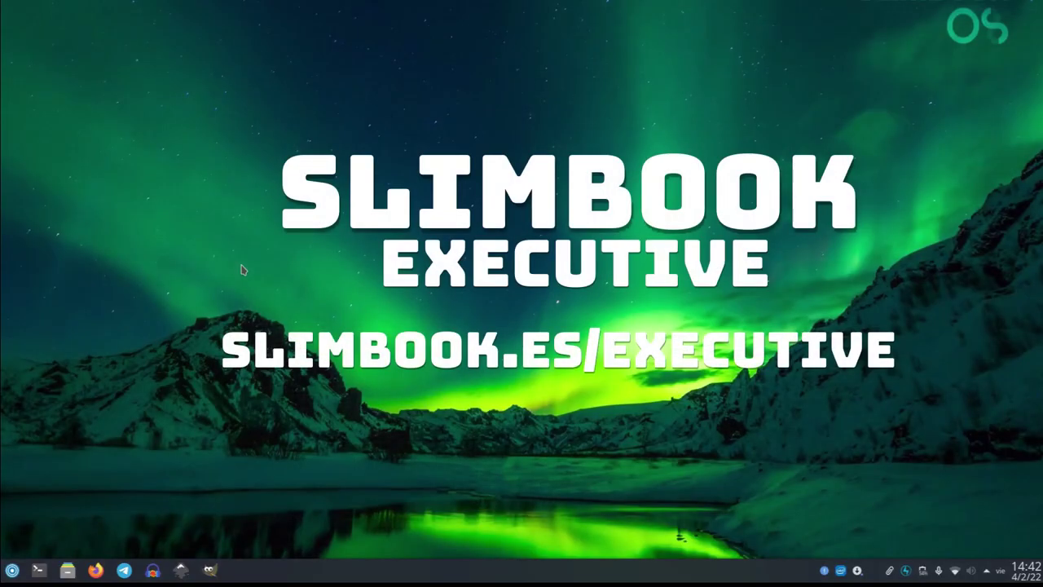
- Open a Konsole terminal and run neofetch to show the laptop's system information
{"action": "left_click", "coordinate": [38, 571]}
{"action": "type", "text": "neofetch"}
{"action": "key", "text": "Return"}
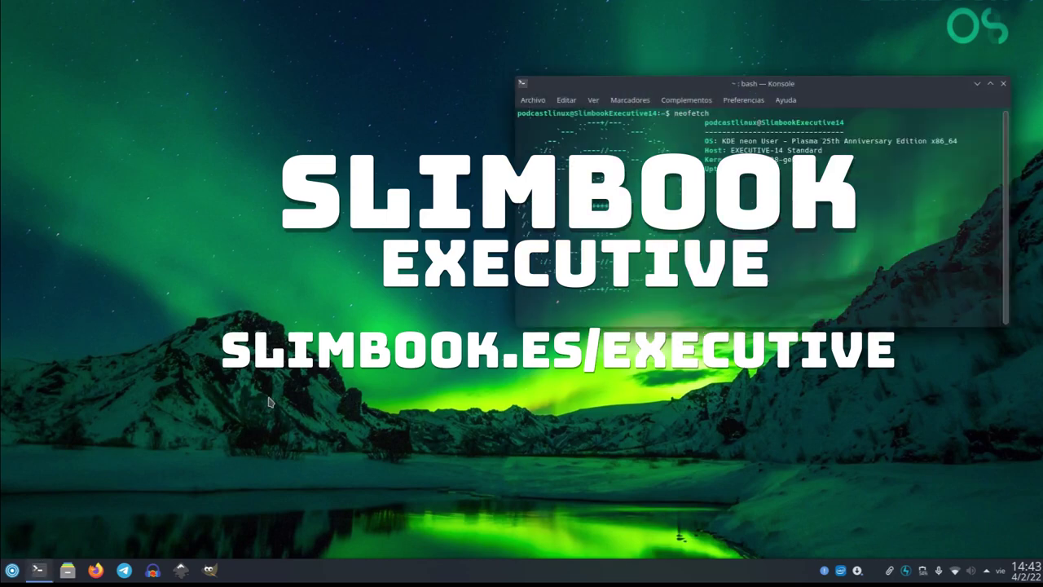